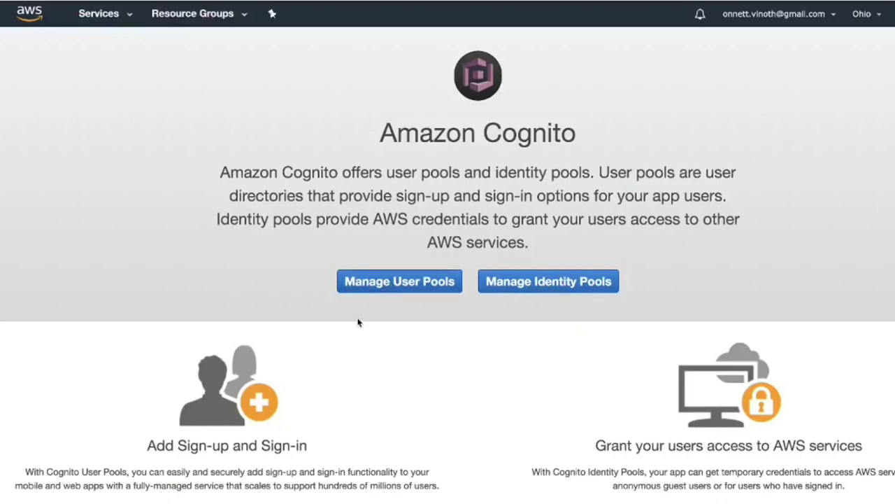
# Step: Open the delivery-app user pool's general settings and select its Pool Id value
pyautogui.click(413, 282)
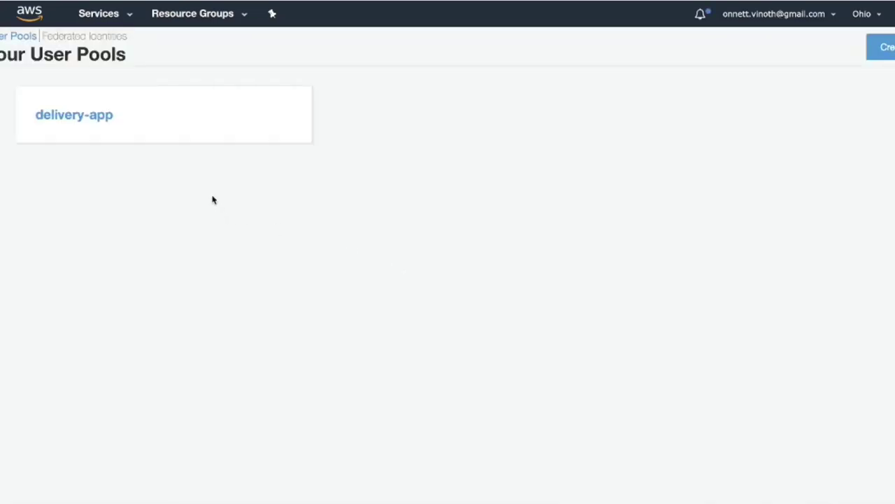
pyautogui.click(182, 126)
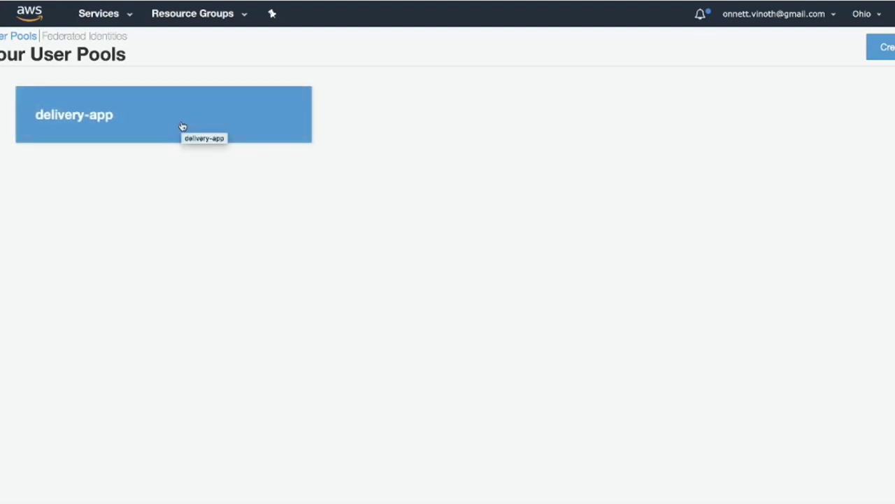
pyautogui.click(182, 127)
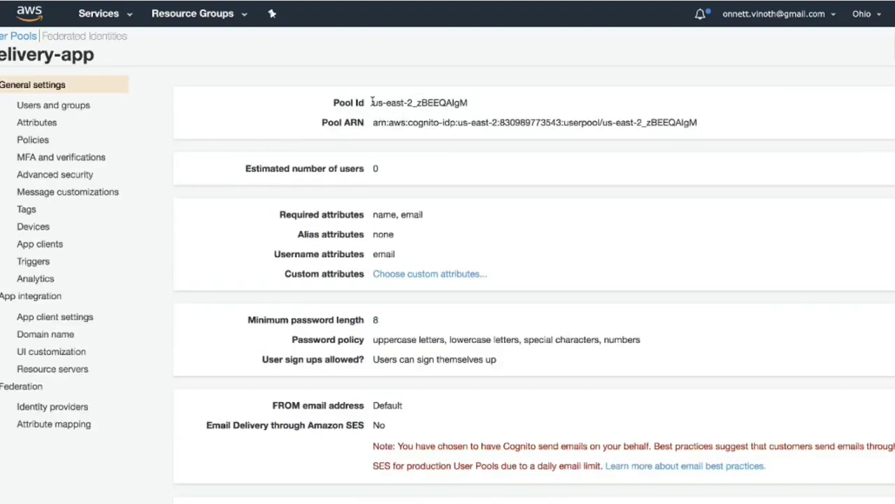
pyautogui.moveTo(373, 102); pyautogui.dragTo(478, 105)
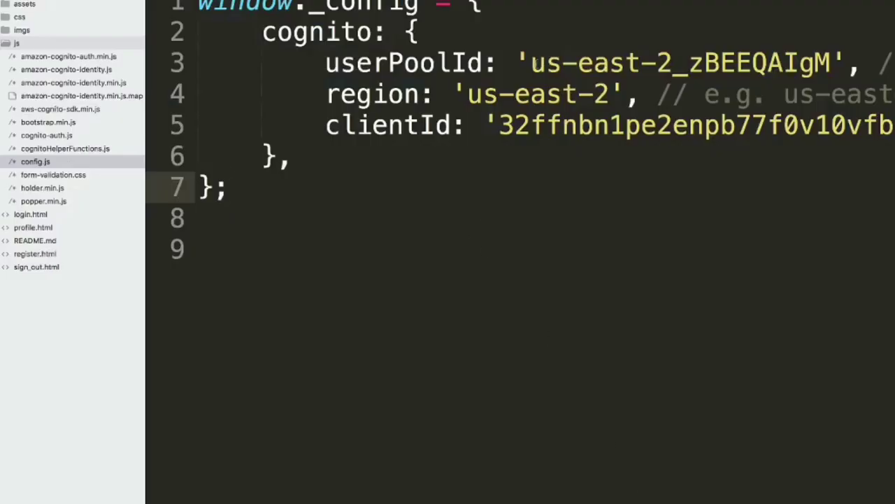
pyautogui.moveTo(533, 63); pyautogui.dragTo(831, 63)
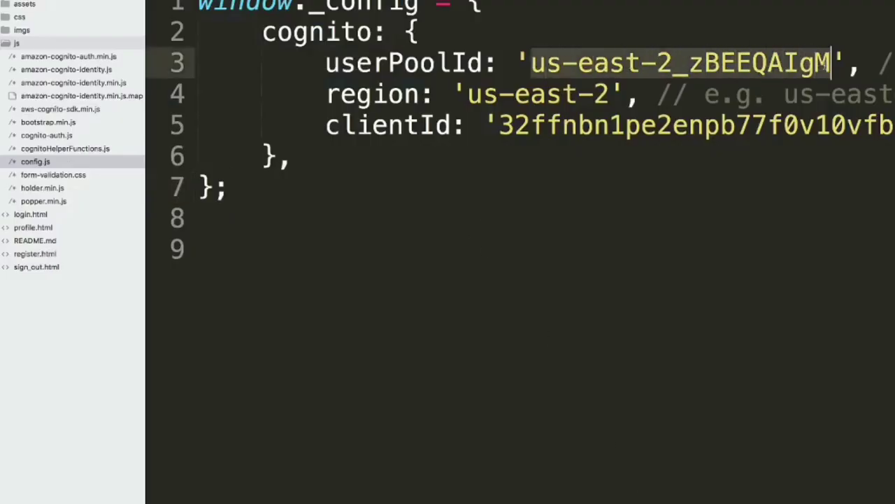
pyautogui.moveTo(499, 130); pyautogui.dragTo(856, 139)
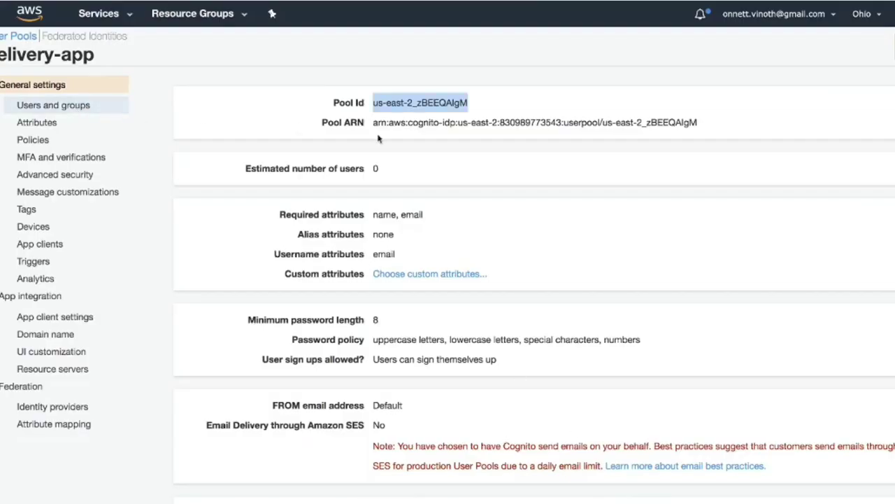
# Step: Review General settings, highlighting the required attributes name and email
pyautogui.click(429, 243)
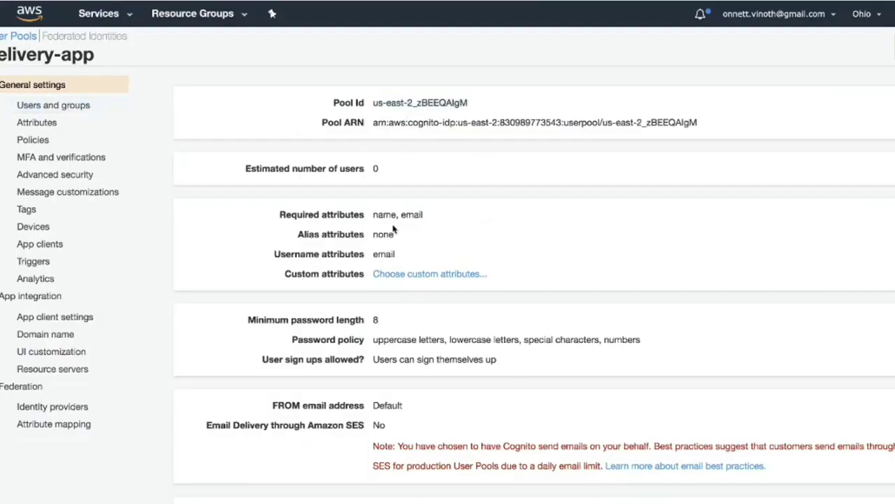
pyautogui.moveTo(374, 216); pyautogui.dragTo(438, 219)
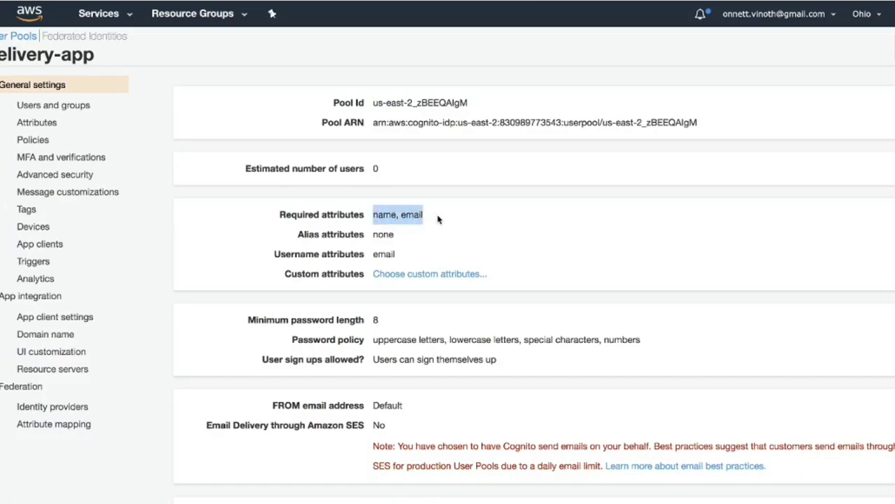
pyautogui.scroll(-5, 412, 337)
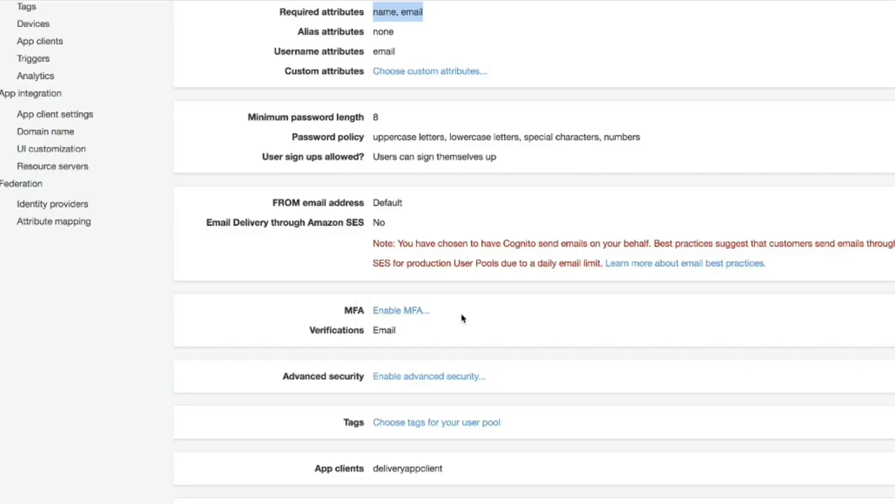
pyautogui.scroll(-2, 462, 318)
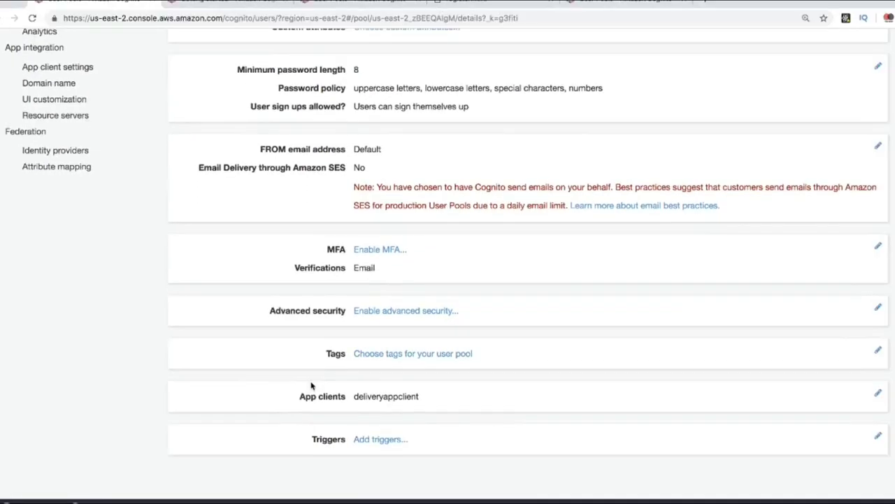
pyautogui.scroll(7, 343, 397)
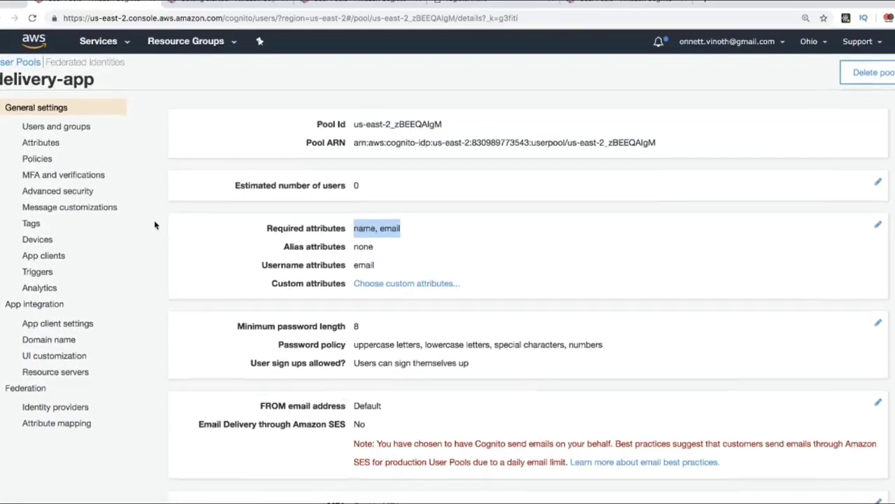
# Step: Check the Attributes page's email sign-in and required fields, then view Policies
pyautogui.click(53, 143)
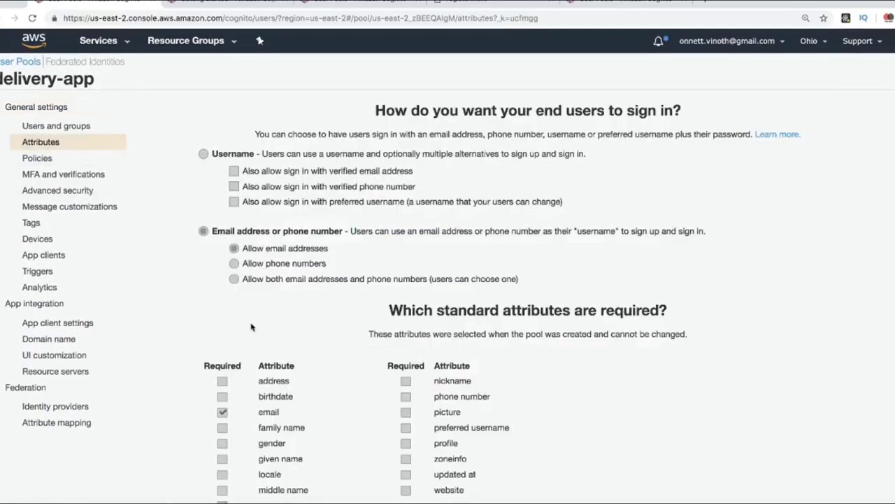
pyautogui.scroll(-3, 312, 329)
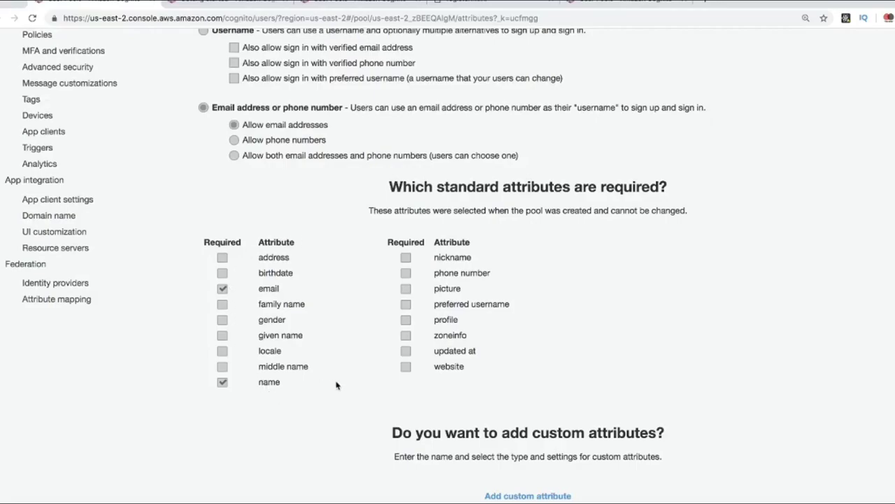
pyautogui.scroll(-2, 336, 385)
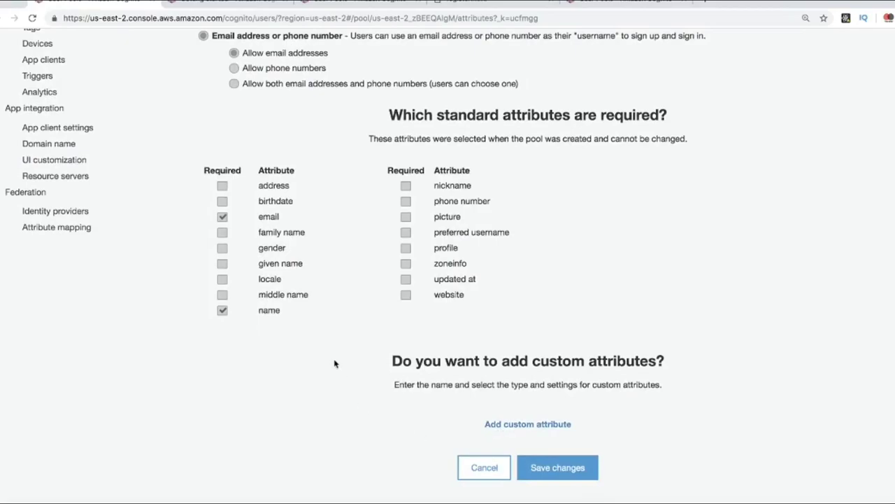
pyautogui.scroll(5, 334, 364)
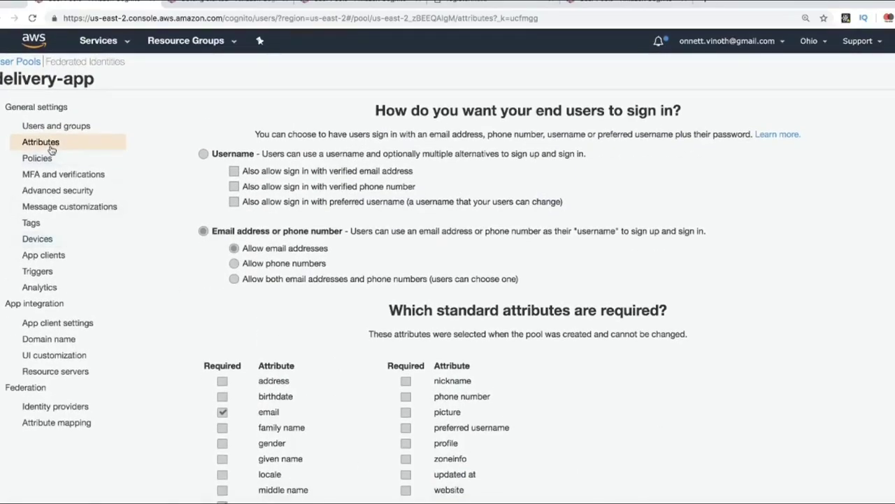
pyautogui.click(39, 158)
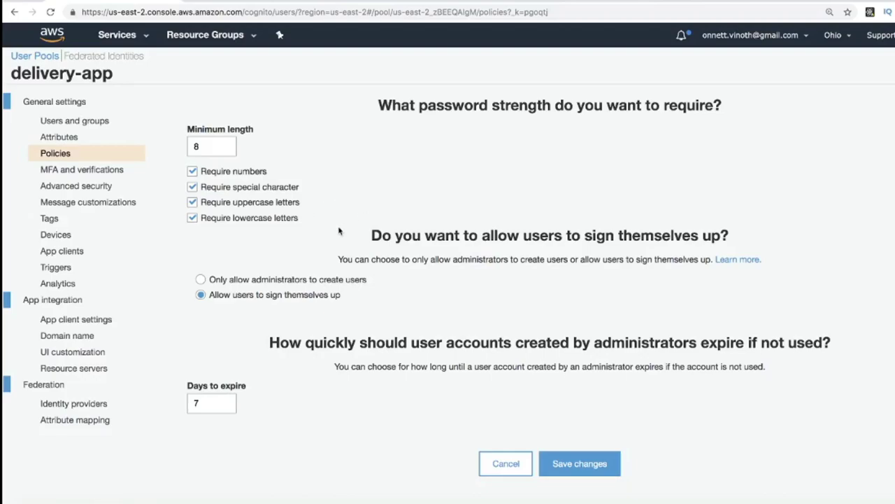
# Step: Check MFA and verifications, select the deliveryappclient app client, and view its App client settings
pyautogui.click(77, 169)
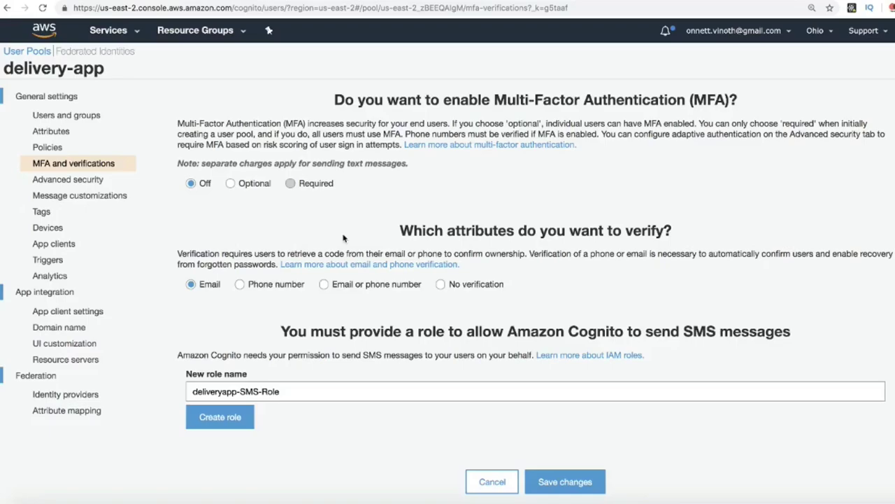
pyautogui.click(54, 245)
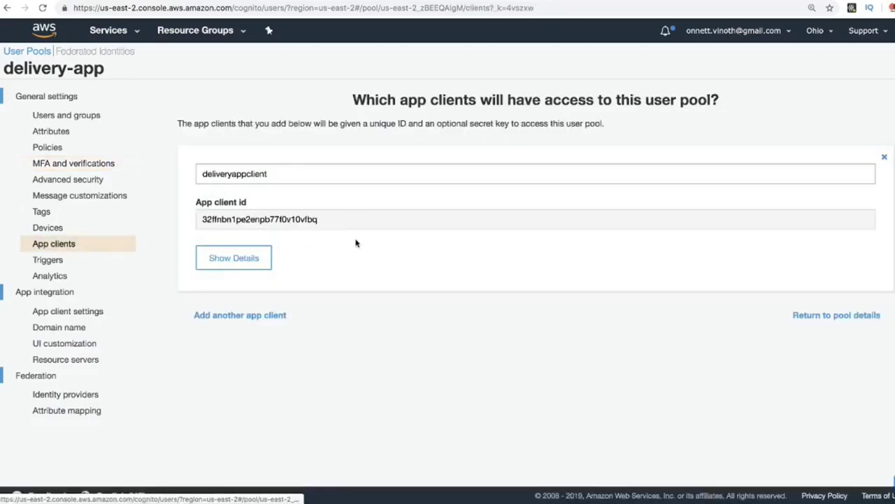
pyautogui.moveTo(279, 174); pyautogui.dragTo(201, 174)
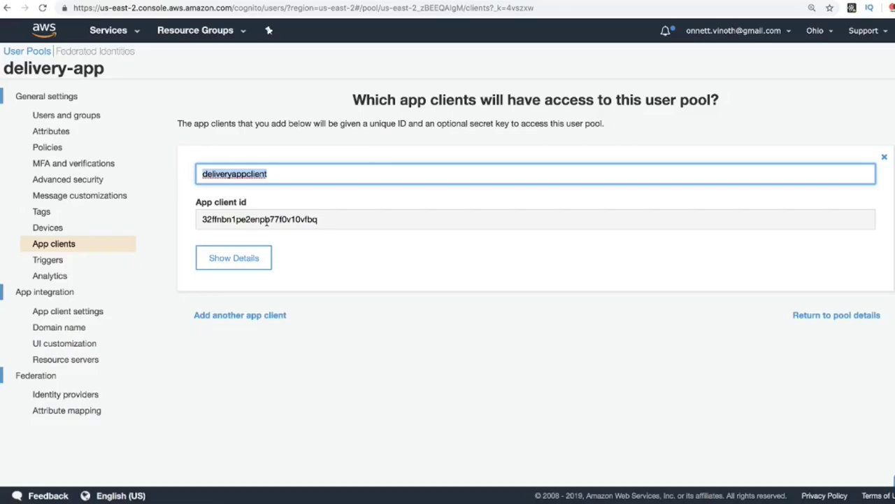
pyautogui.click(94, 311)
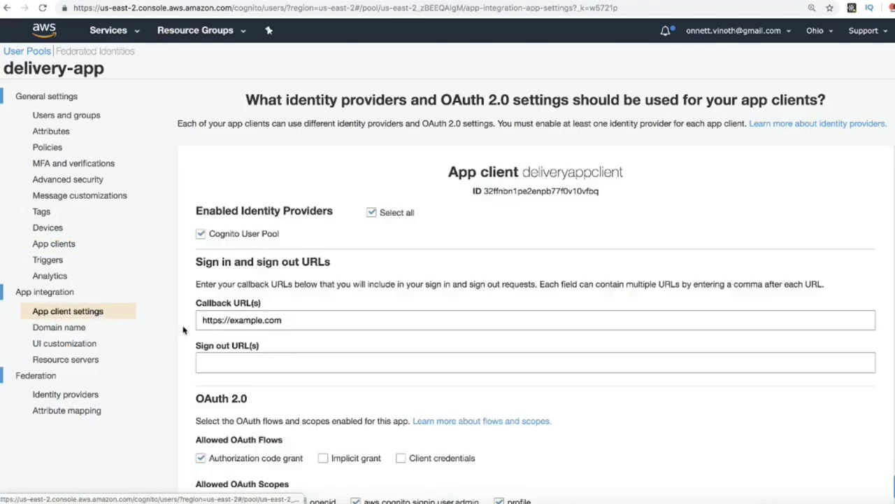
# Step: Select the app client ID, then view the interviewdot domain prefix settings
pyautogui.scroll(-2, 376, 303)
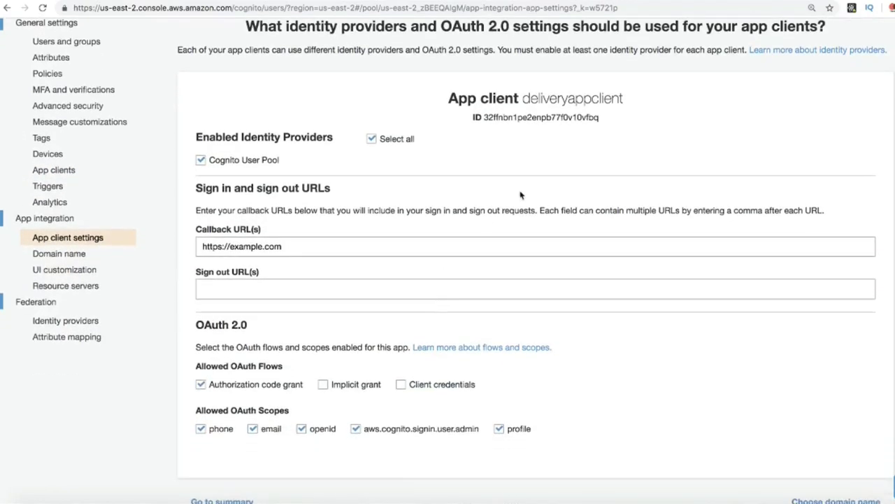
pyautogui.doubleClick(520, 117)
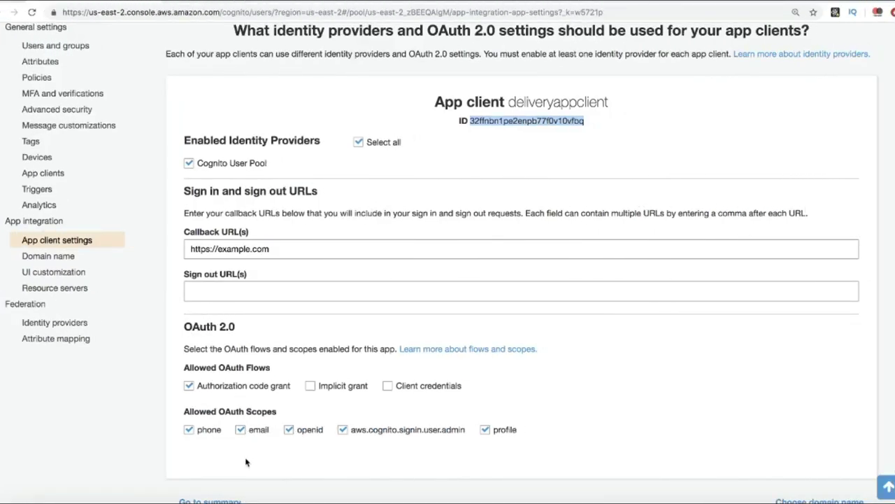
pyautogui.click(70, 257)
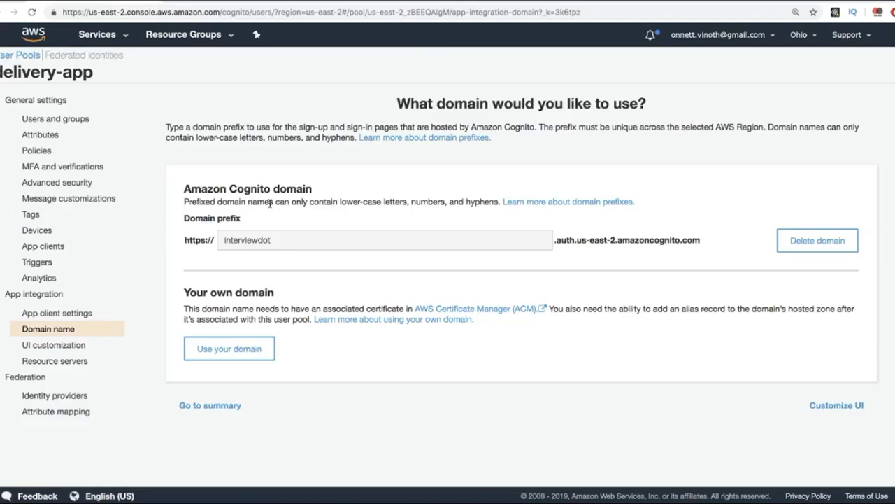
# Step: Compare the client ID in config.js in Sublime Text, then return to register.html in Chrome
pyautogui.click(617, 498)
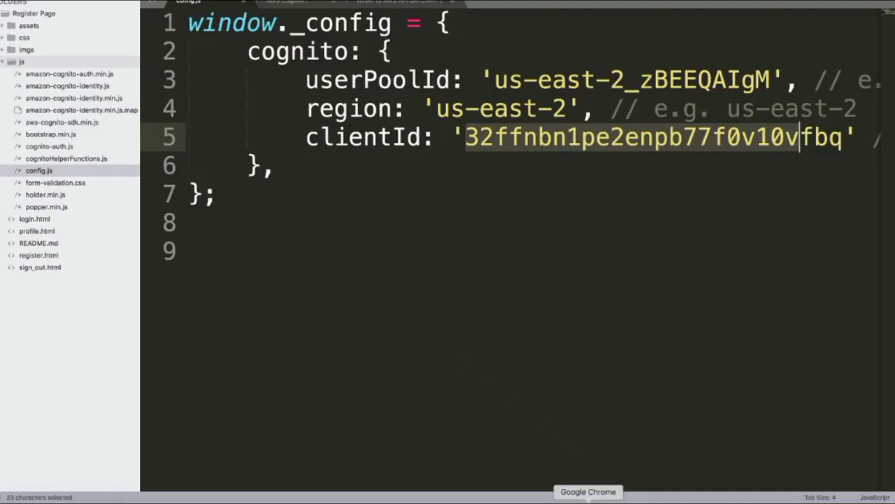
pyautogui.click(589, 498)
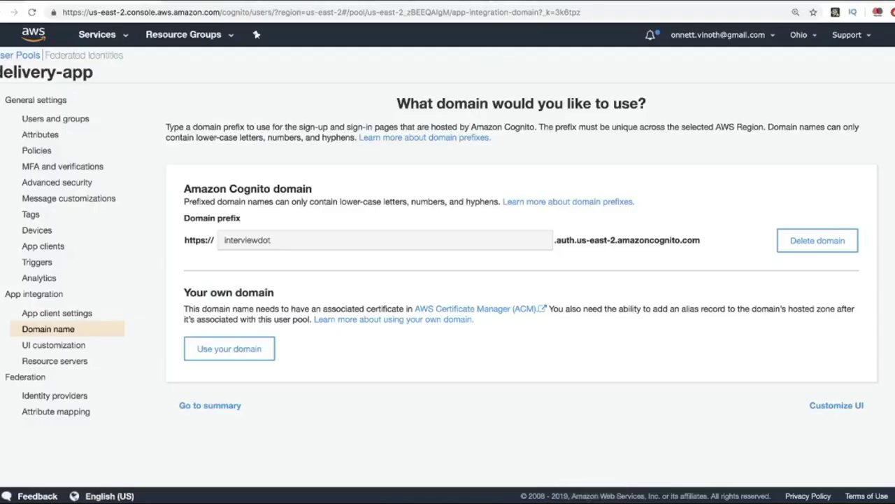
pyautogui.hotkey('ctrl', 'Tab')
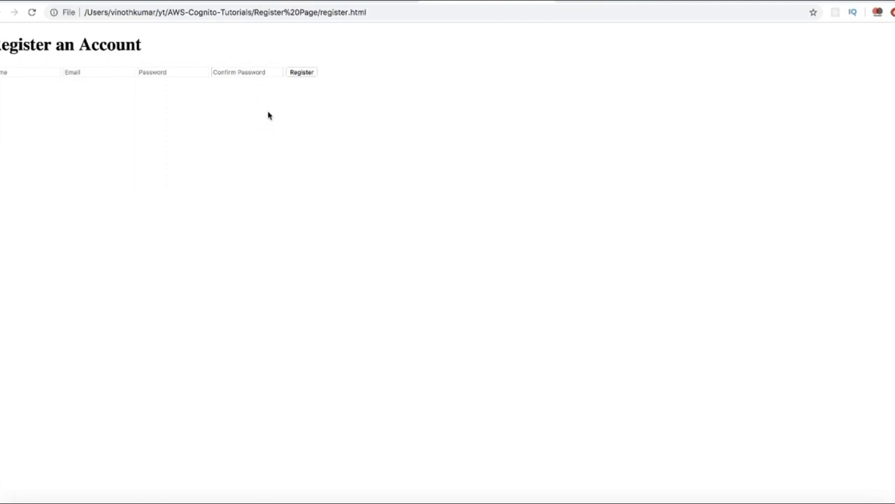
# Step: Leave the register.html Email field and return to the Cognito wizard's App clients step
pyautogui.click(111, 72)
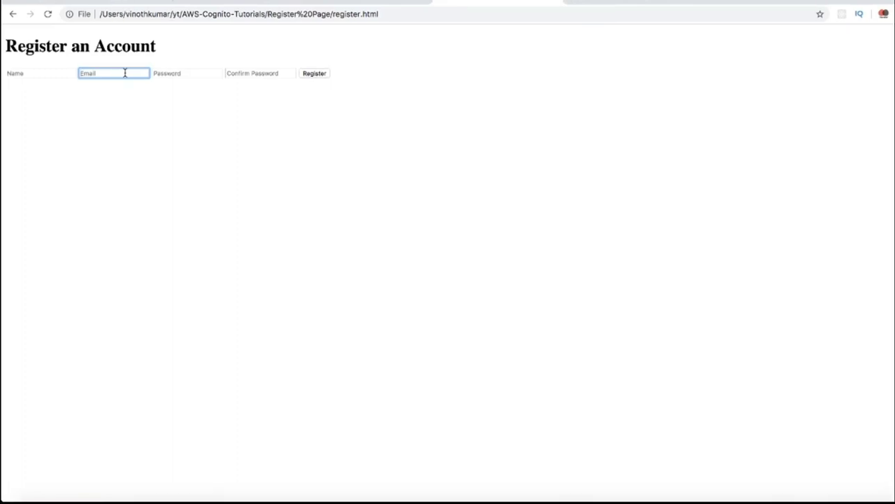
pyautogui.click(614, 4)
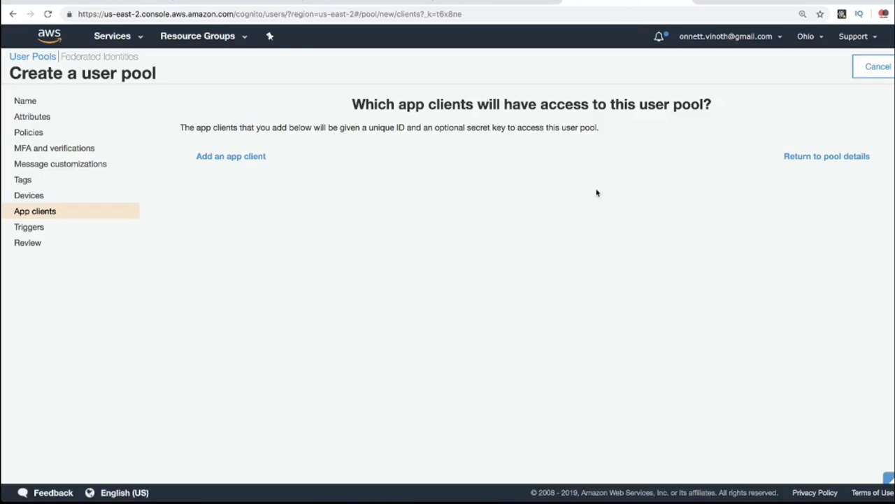
# Step: Confirm delivery-app's Users and groups shows 'No users found', then go to 10 Minute Mail
pyautogui.click(499, 4)
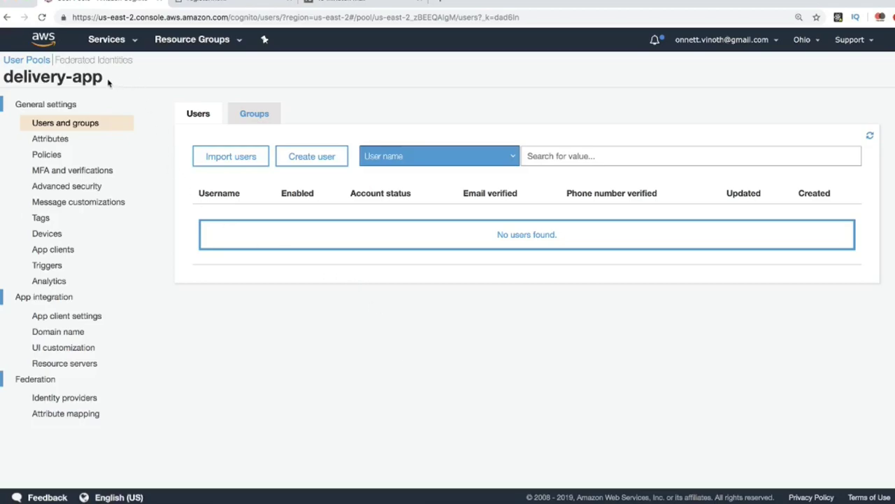
pyautogui.moveTo(99, 78); pyautogui.dragTo(6, 67)
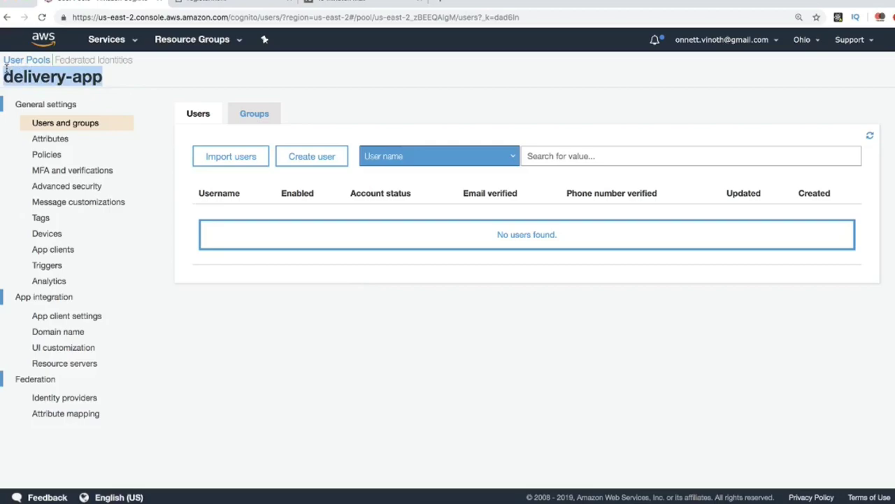
pyautogui.click(393, 319)
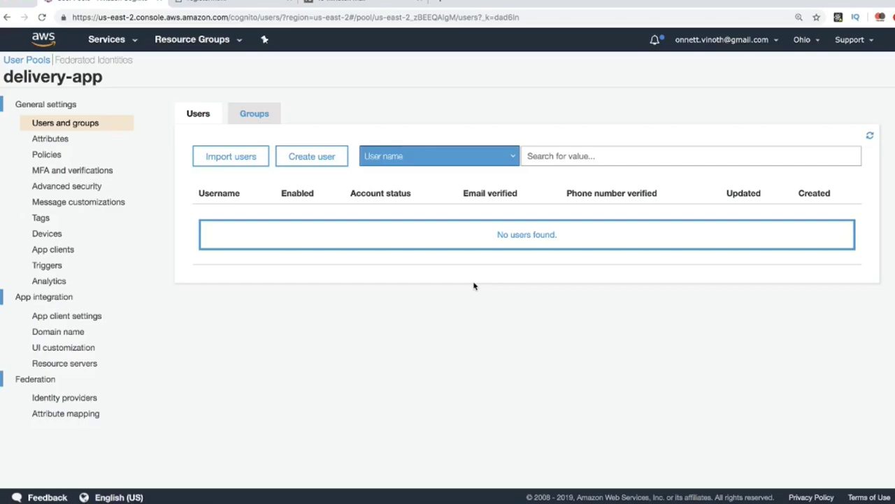
pyautogui.click(365, 4)
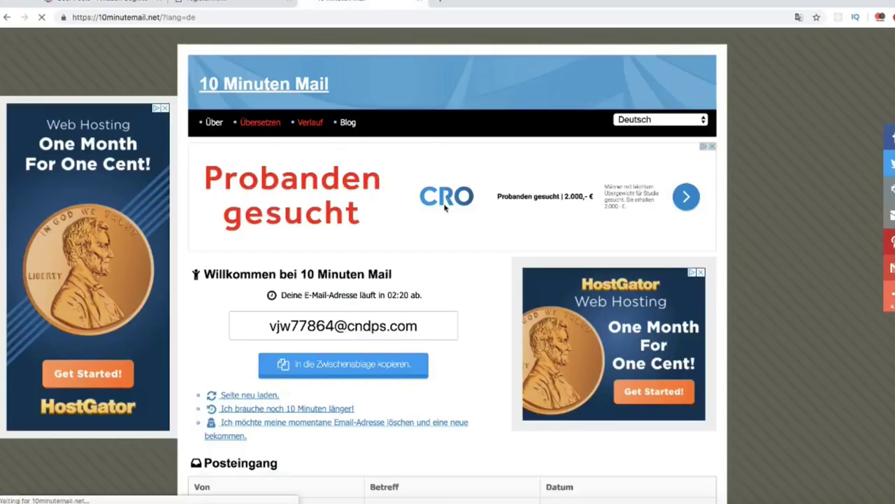
# Step: Copy the temporary 10 Minute Mail address and paste it into register.html's Email field
pyautogui.moveTo(418, 329); pyautogui.dragTo(266, 326)
pyautogui.press('super+c')
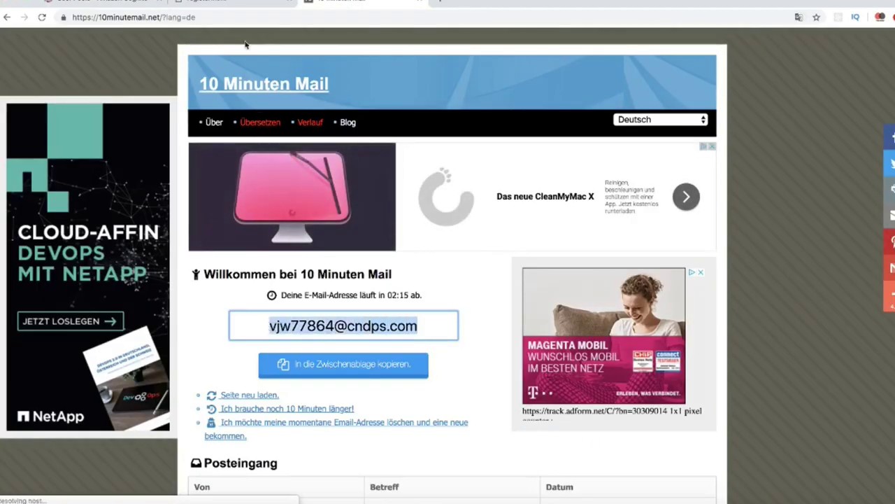
pyautogui.click(231, 4)
pyautogui.click(185, 117)
pyautogui.press('super+v')
pyautogui.click(311, 219)
# Step: Register the user 'test' with a password, then check the 10 Minute Mail inbox
pyautogui.click(93, 129)
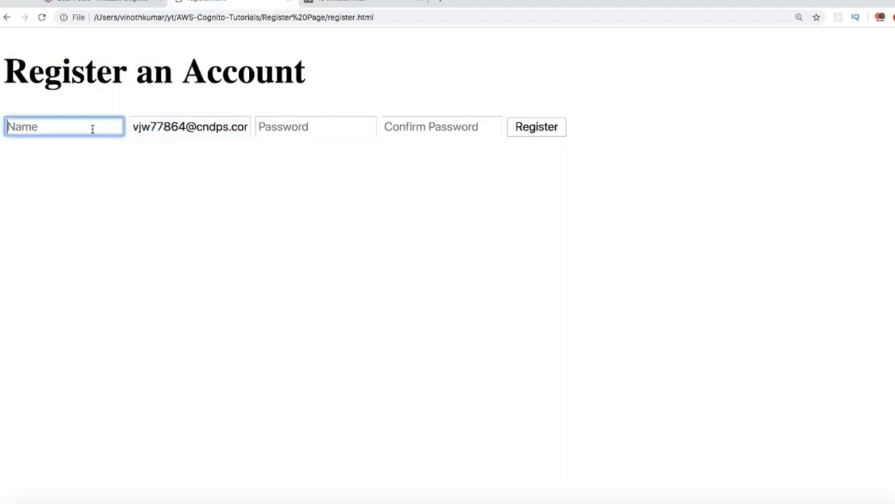
pyautogui.write('test')
pyautogui.click(311, 133)
pyautogui.write('1234567890')
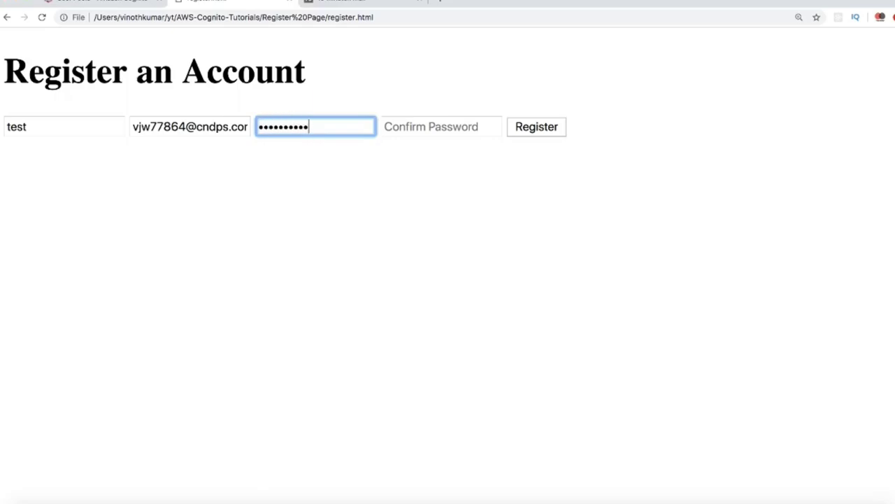
pyautogui.click(468, 127)
pyautogui.write('1234567890')
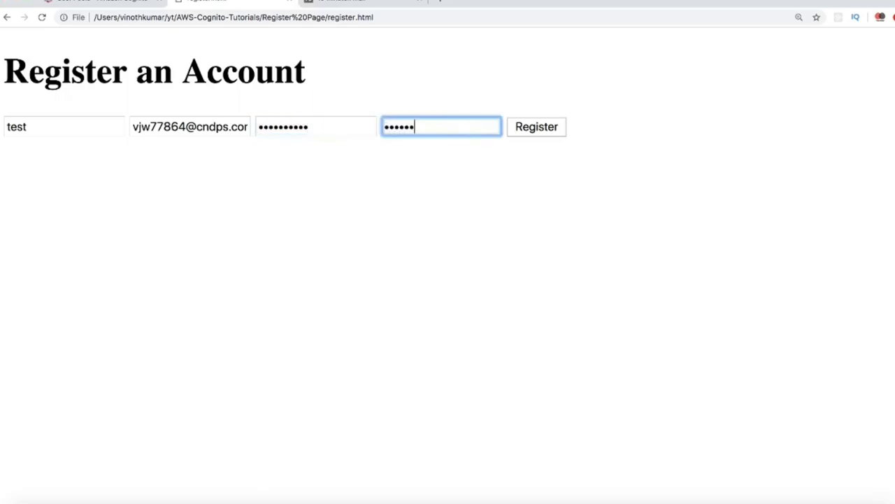
pyautogui.click(510, 146)
pyautogui.click(537, 133)
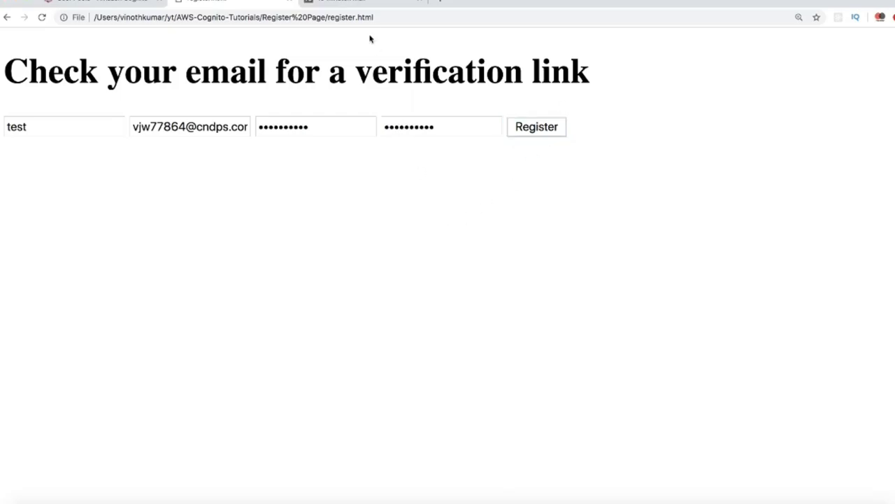
pyautogui.click(361, 3)
pyautogui.scroll(-3, 466, 280)
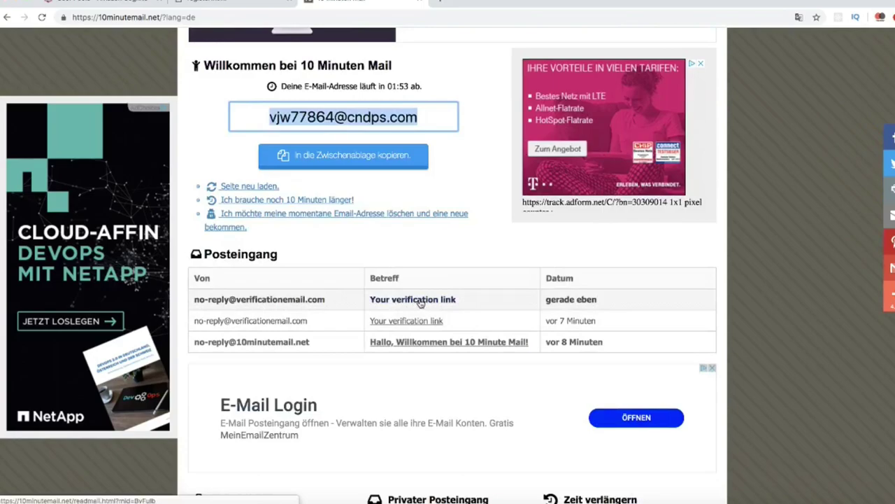
# Step: Open the newest 'Your verification link' email and scroll to its message body
pyautogui.click(433, 300)
pyautogui.scroll(-5, 460, 347)
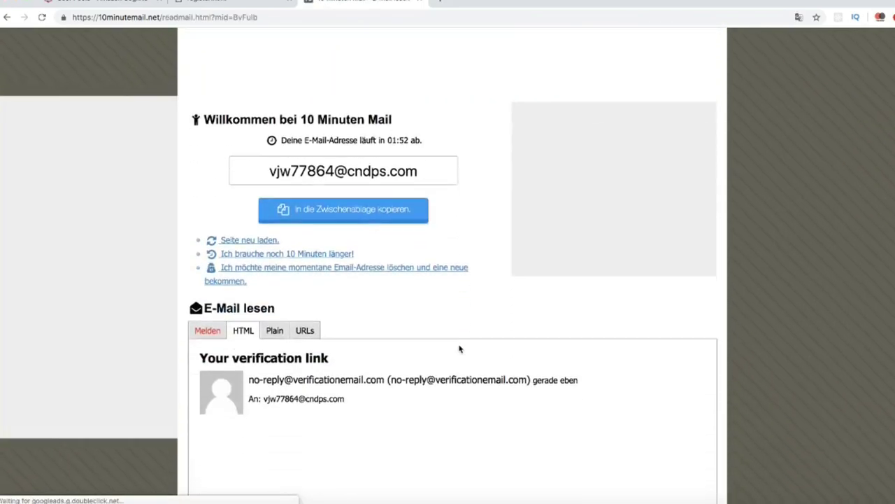
pyautogui.scroll(-1, 459, 347)
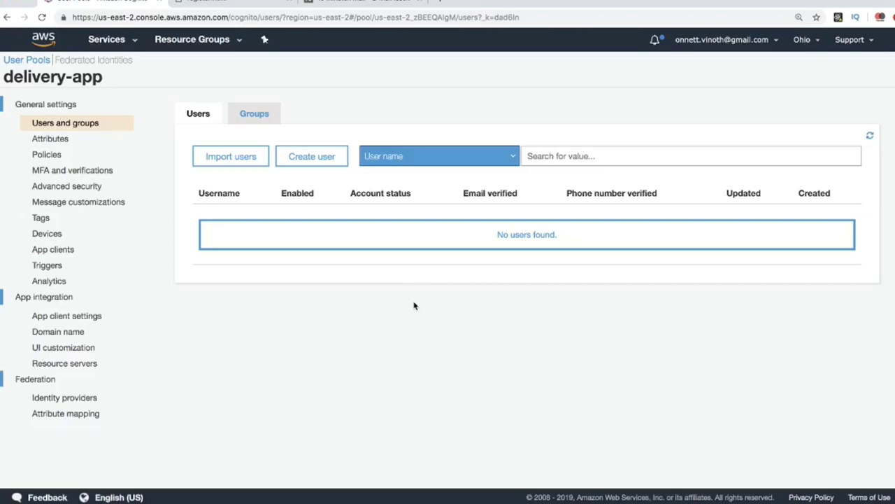
# Step: Refresh the Users list and open the new user's record, which shows UNCONFIRMED and email_verified false
pyautogui.click(870, 138)
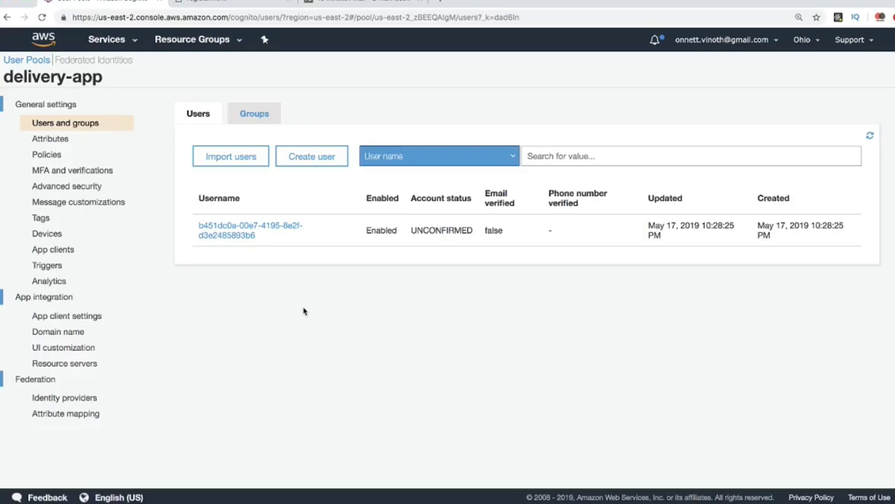
pyautogui.click(249, 234)
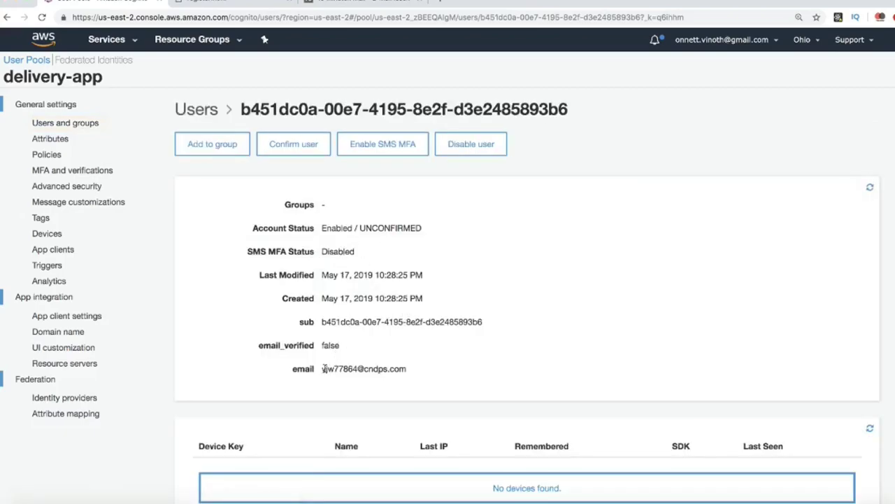
pyautogui.moveTo(324, 369); pyautogui.dragTo(414, 370)
pyautogui.click(396, 345)
# Step: Follow the Verify Email link in the 10 Minute Mail message to confirm the registration
pyautogui.click(378, 7)
pyautogui.scroll(-2, 523, 226)
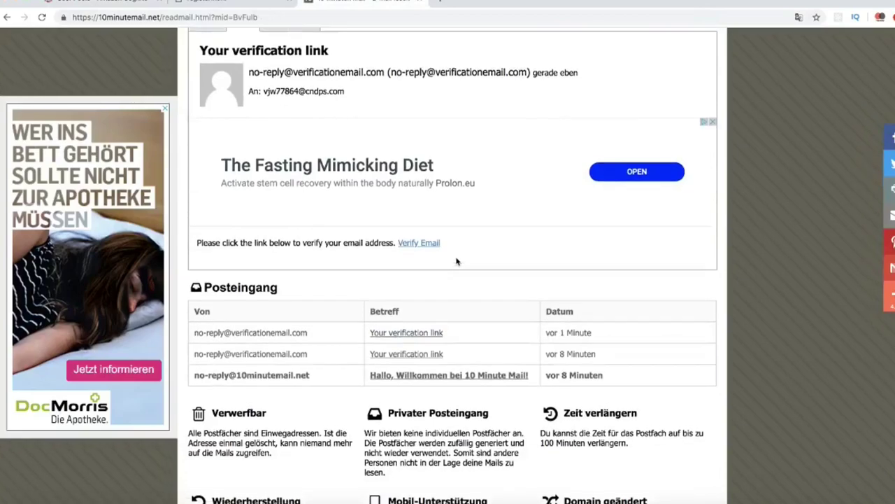
pyautogui.scroll(1, 431, 300)
pyautogui.click(429, 277)
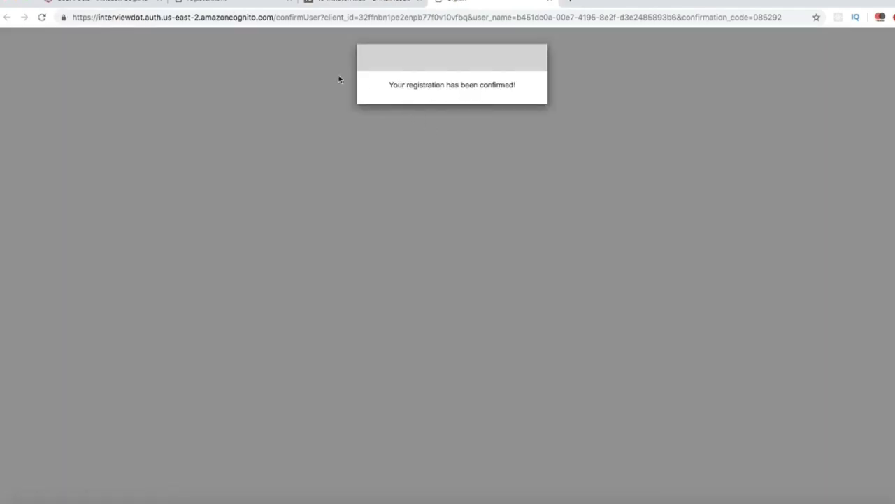
# Step: Reload the Cognito user record so it reads CONFIRMED with email_verified true, then go back to register.html
pyautogui.click(119, 1)
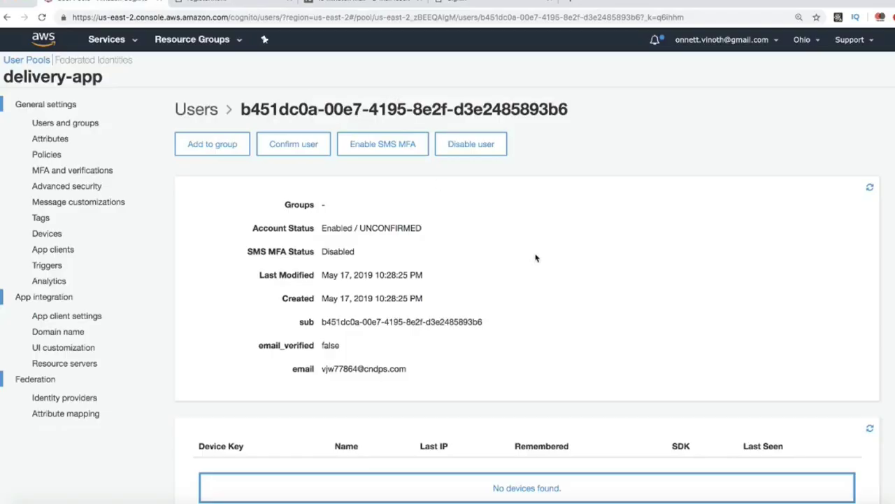
pyautogui.doubleClick(326, 344)
pyautogui.click(871, 186)
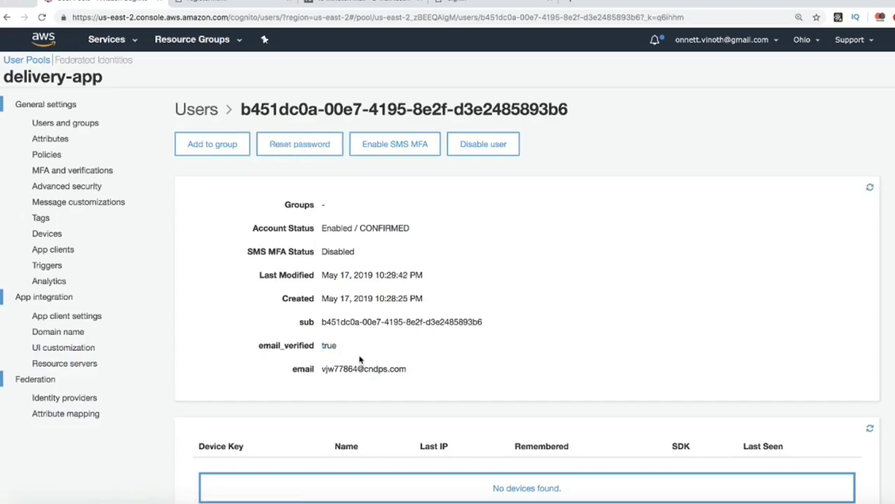
pyautogui.moveTo(258, 345); pyautogui.dragTo(339, 346)
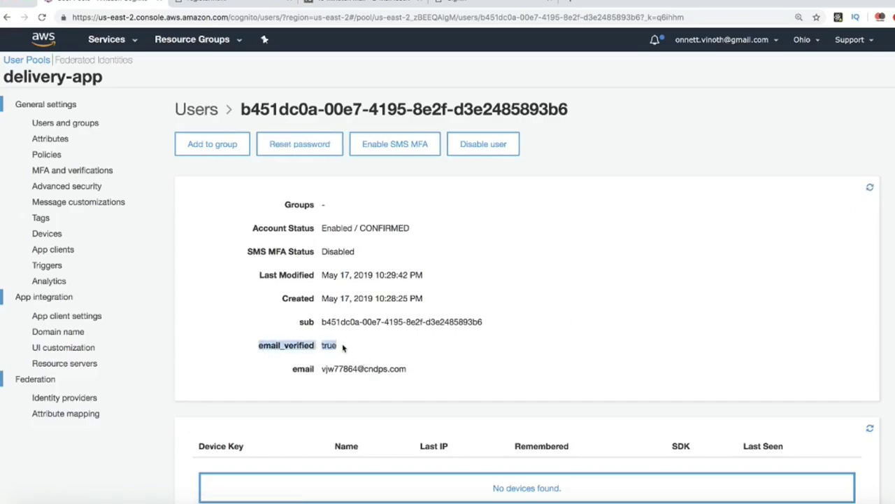
pyautogui.click(383, 350)
pyautogui.click(249, 7)
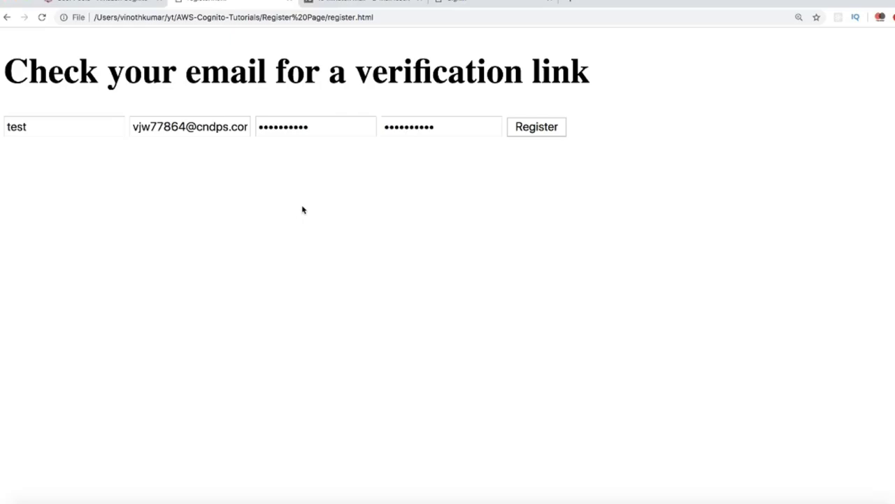
# Step: Revisit the mail and confirmation pages, then recheck the Cognito user showing CONFIRMED and email_verified true
pyautogui.click(366, 4)
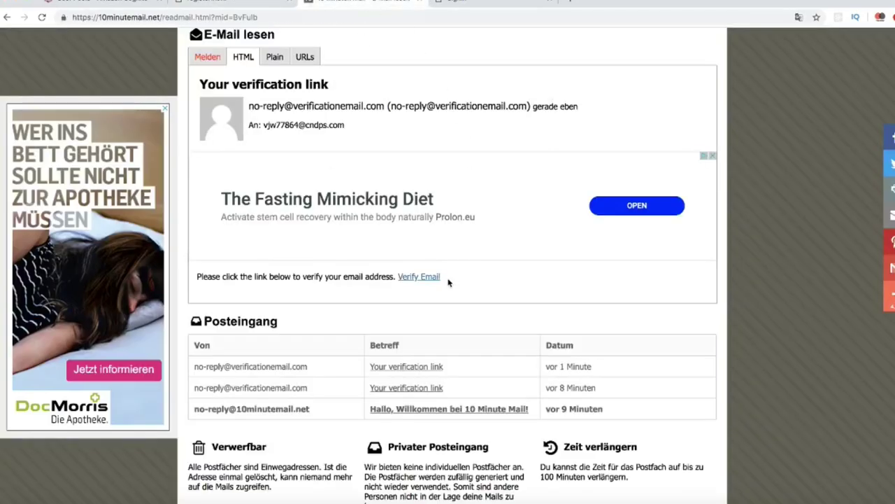
pyautogui.click(480, 6)
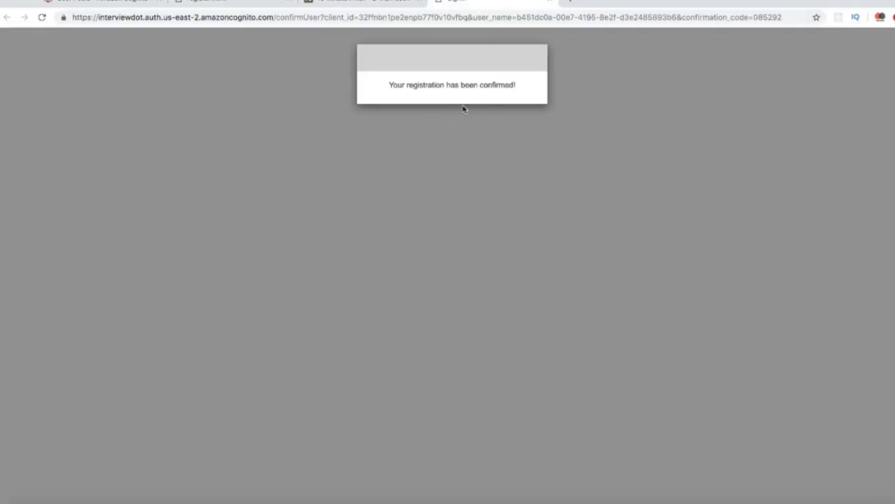
pyautogui.click(124, 4)
pyautogui.moveTo(260, 345); pyautogui.dragTo(347, 350)
pyautogui.click(377, 349)
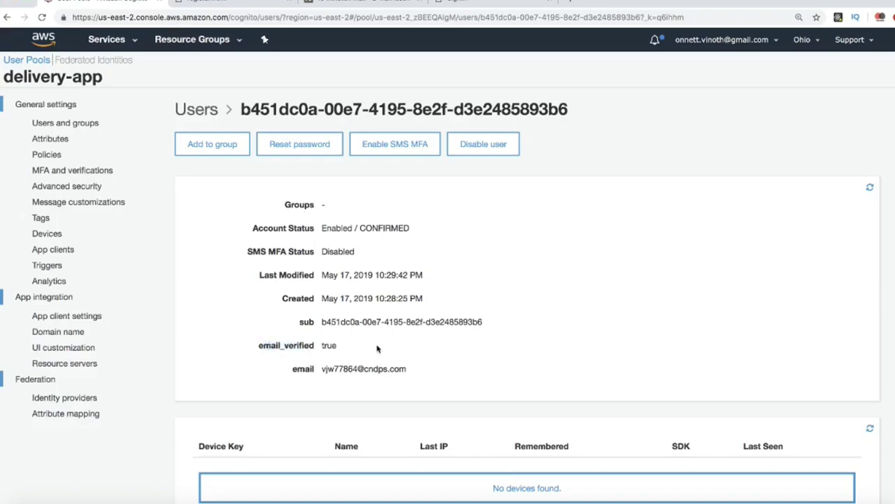